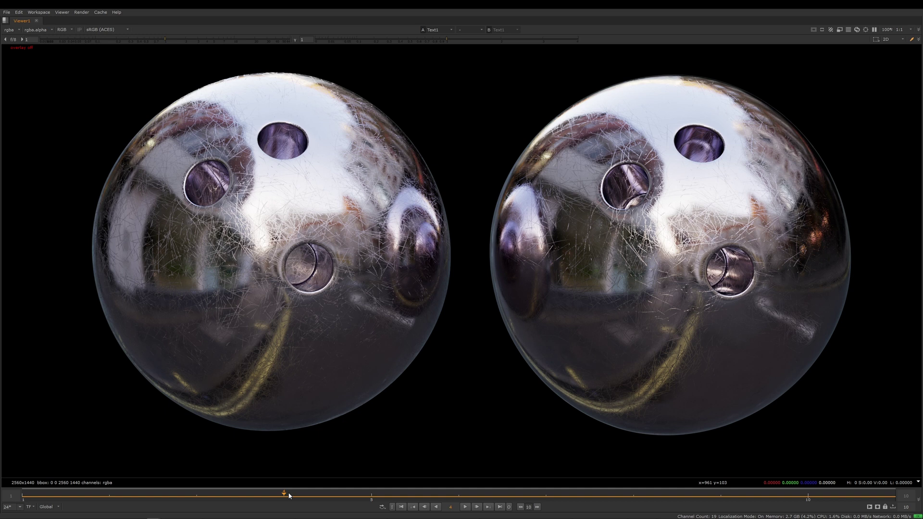
Step the bowling ball comparison from frame 5 through to the last frame, then return to frame 4
key(Right)
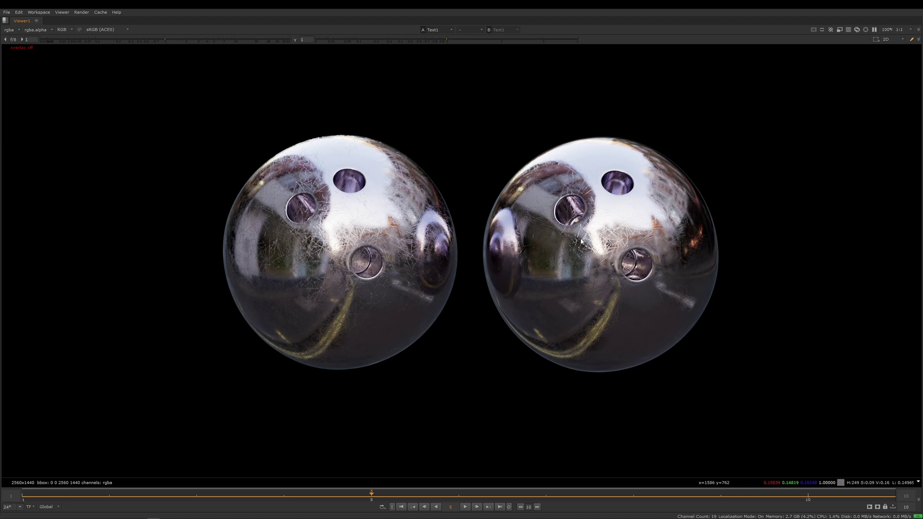
key(Right)
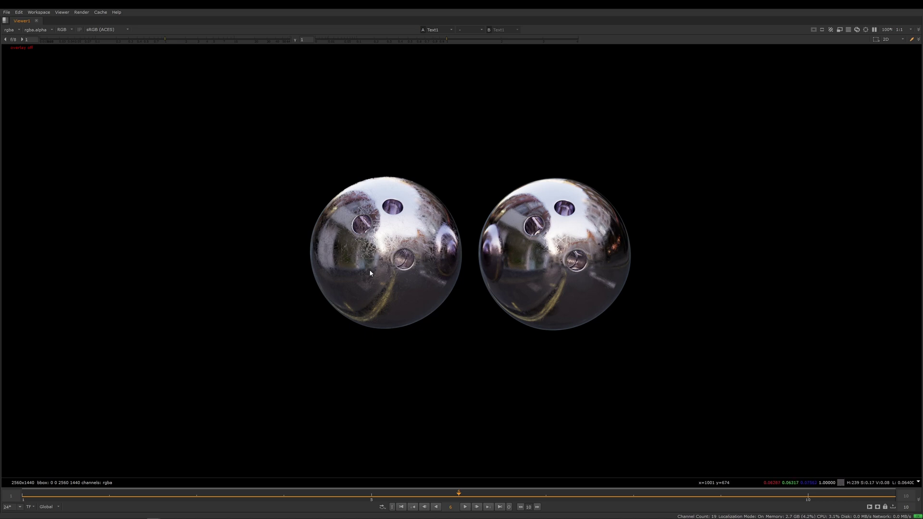
key(Right)
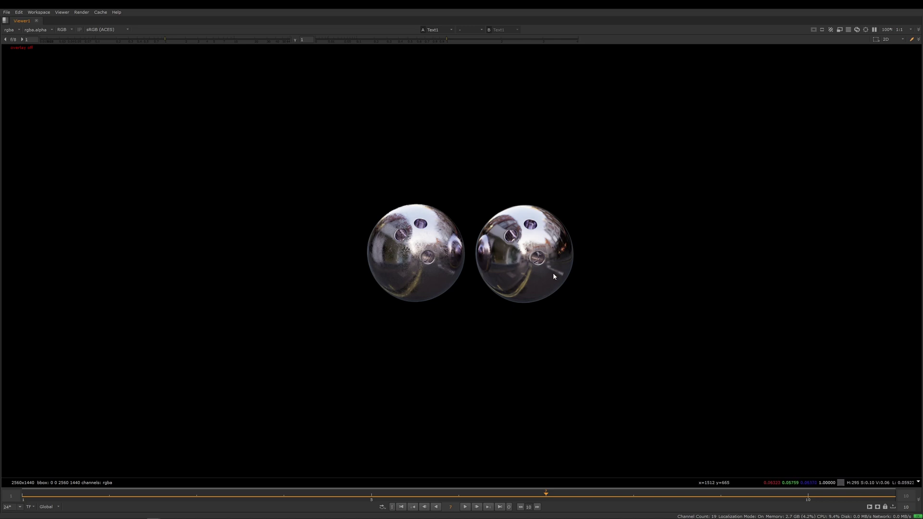
key(Right)
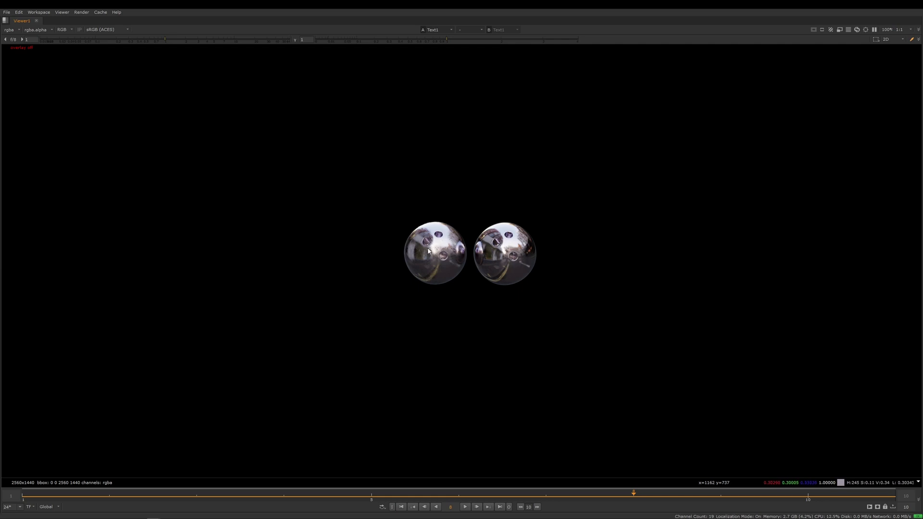
key(Right)
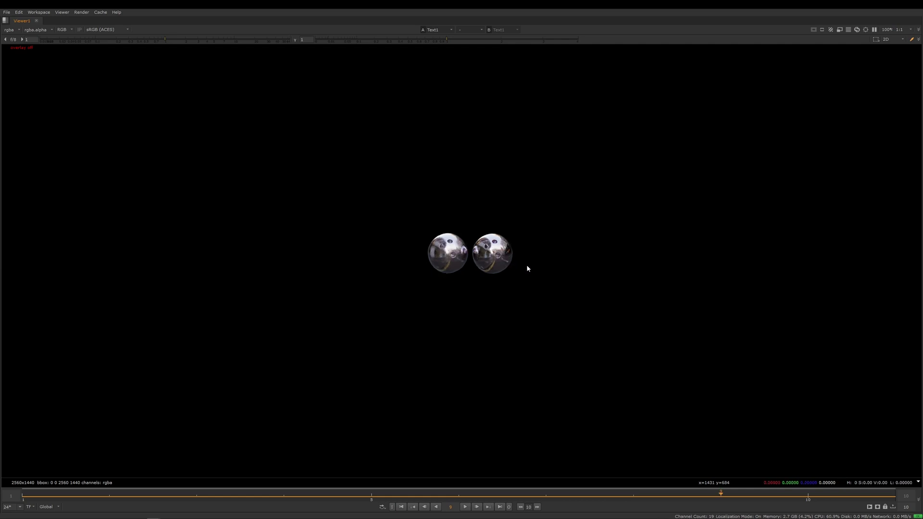
key(Right)
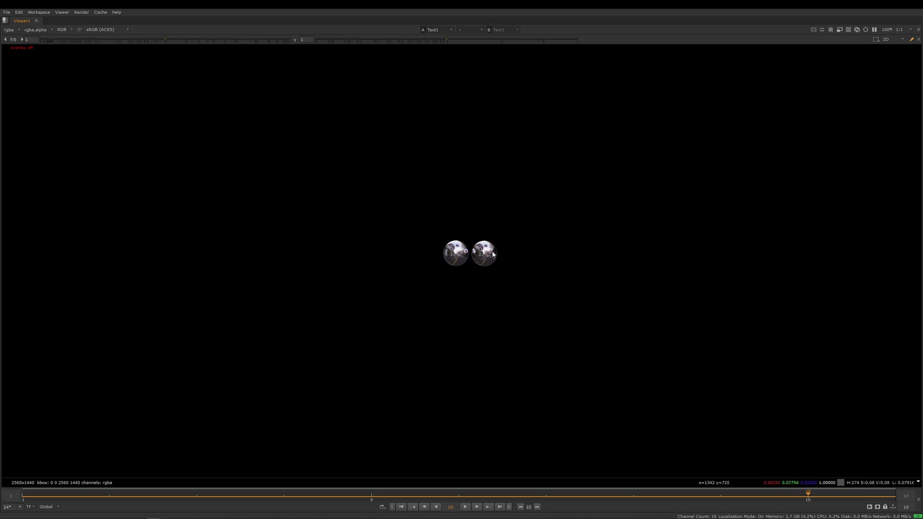
key(l)
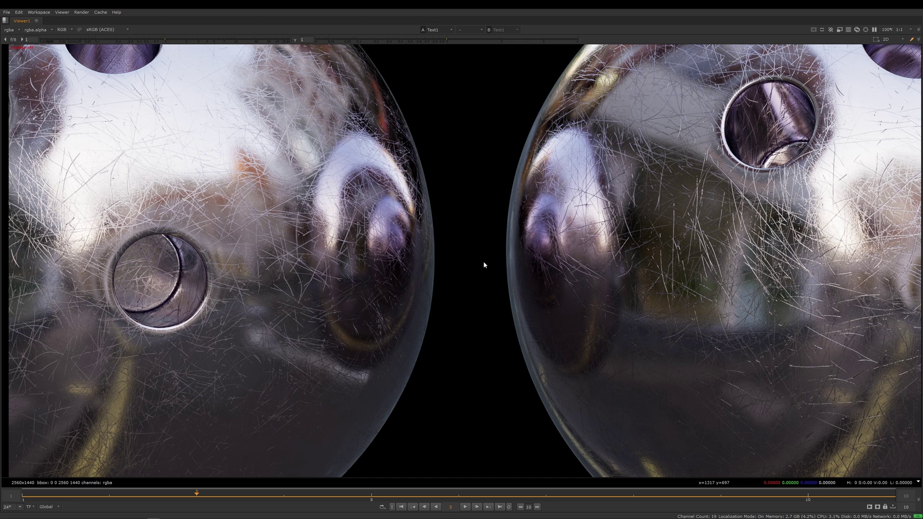
Step back to frame 1, then forward to frame 5 where both balls look medium-sized
key(Left)
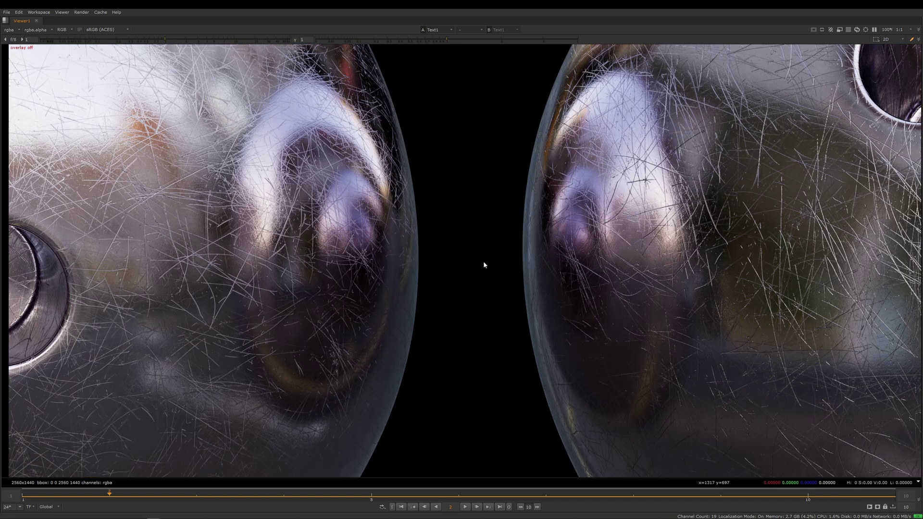
key(Left)
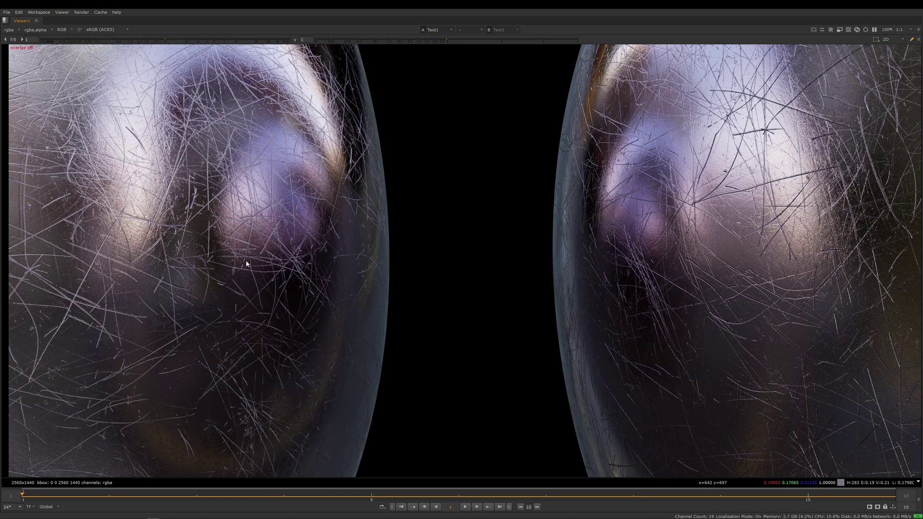
key(Right)
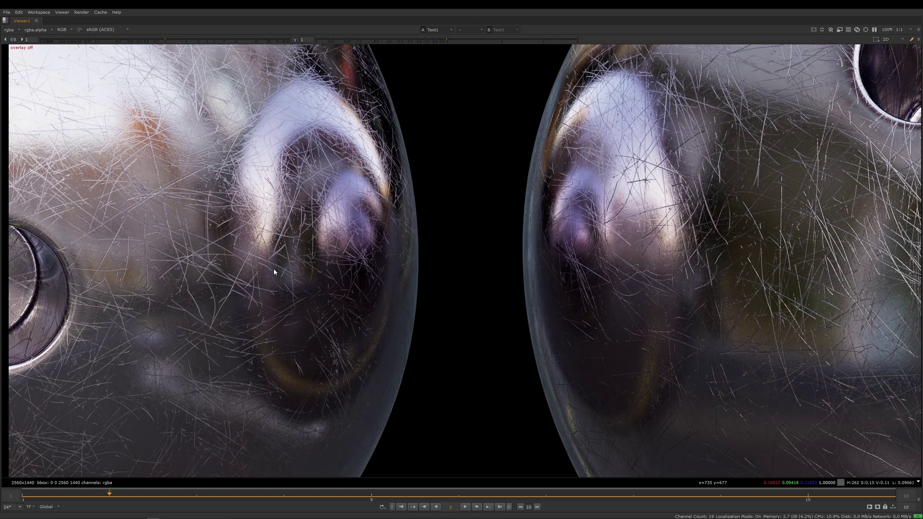
key(Right)
key(Right)
key(Right)
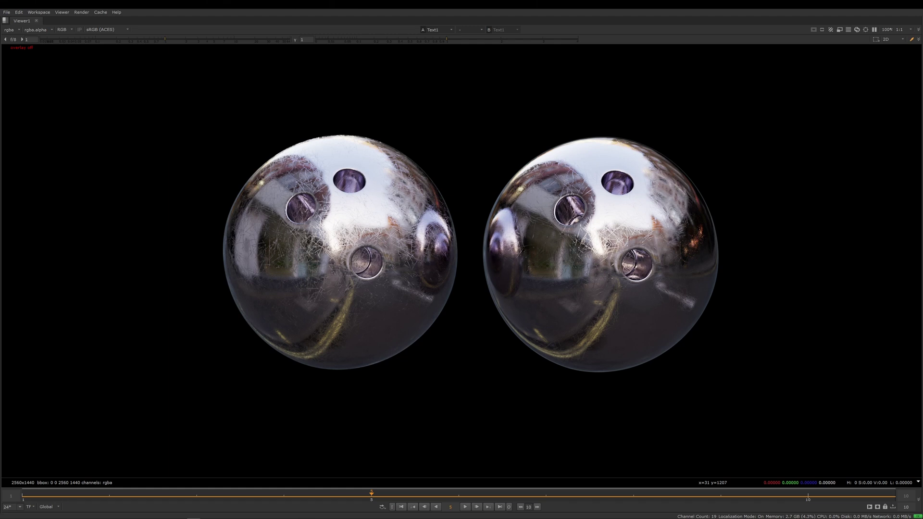
Go back through the frames to frame 1, then forward to frame 6 where both balls look smaller
key(Left)
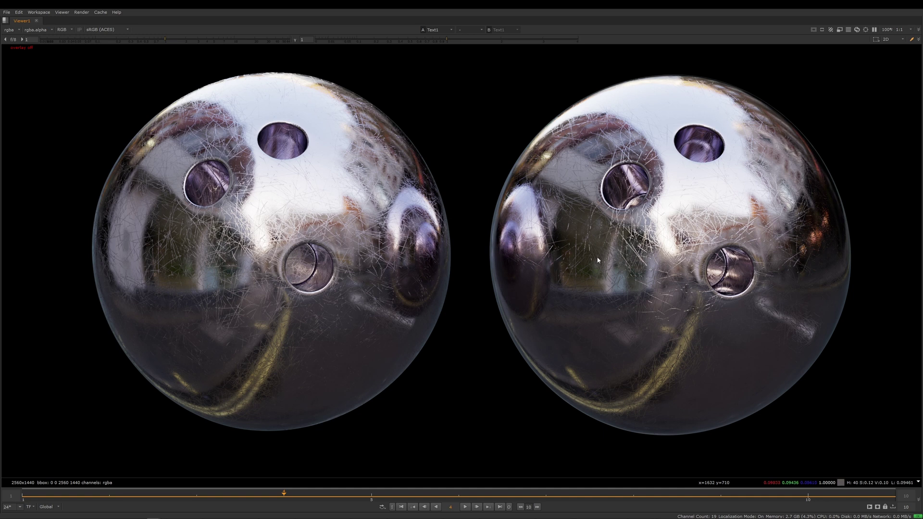
key(Left)
key(Left)
key(Left)
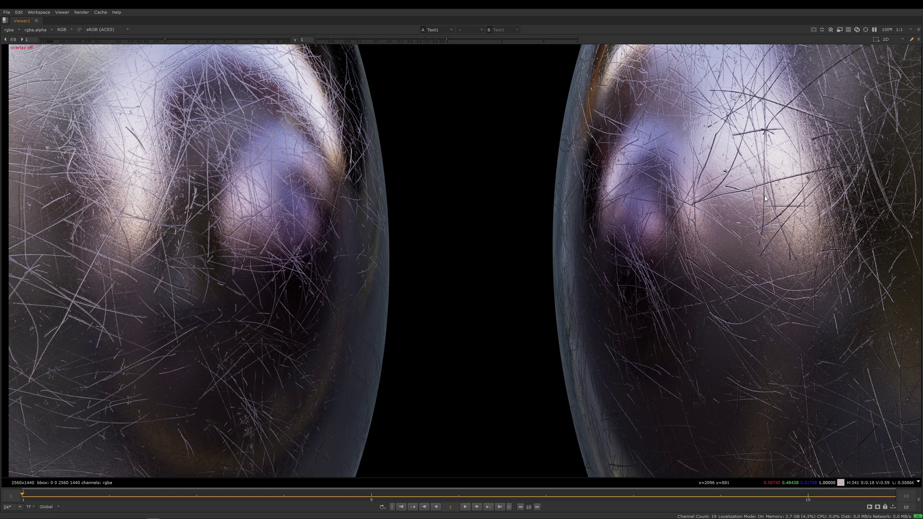
key(Right)
key(Right)
key(Right)
key(Right)
key(Right)
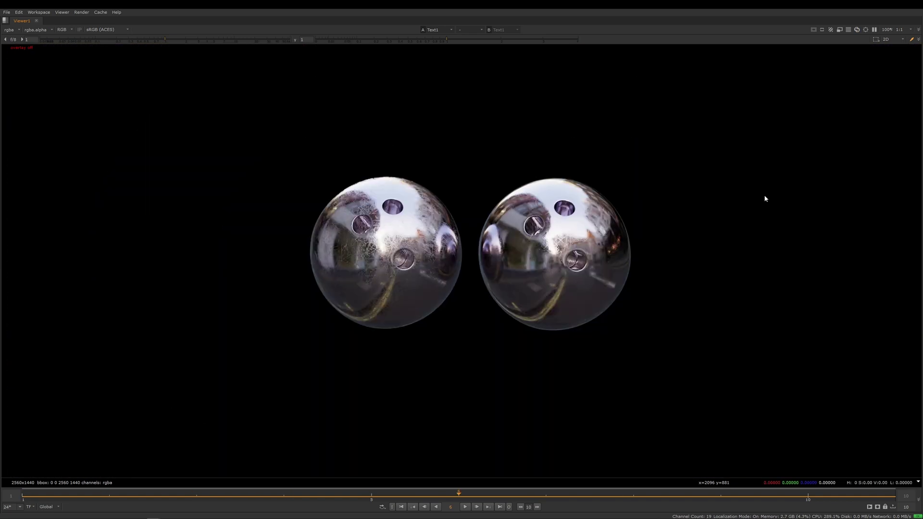
Advance the Nuke comparison further to frame 8
key(Right)
key(Right)
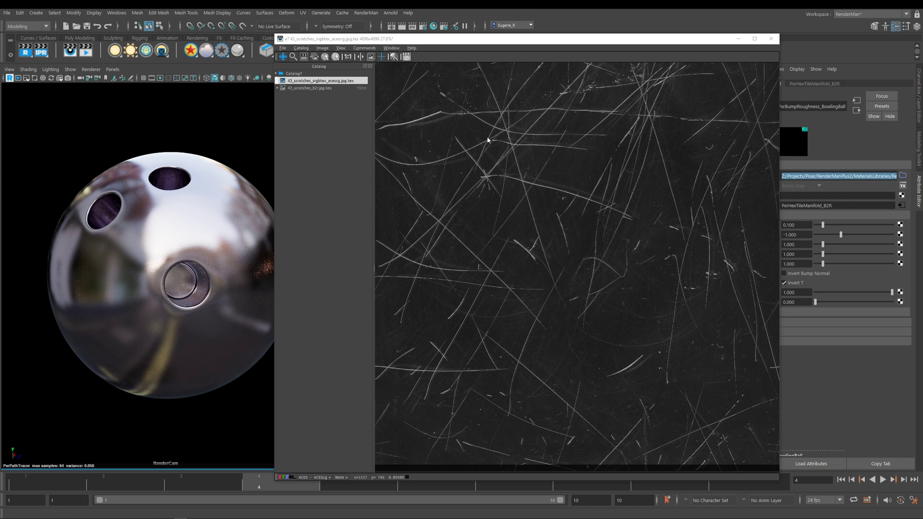
Display the 43_scratches_b2r texture in the it Catalog and expand its channel list
click(321, 88)
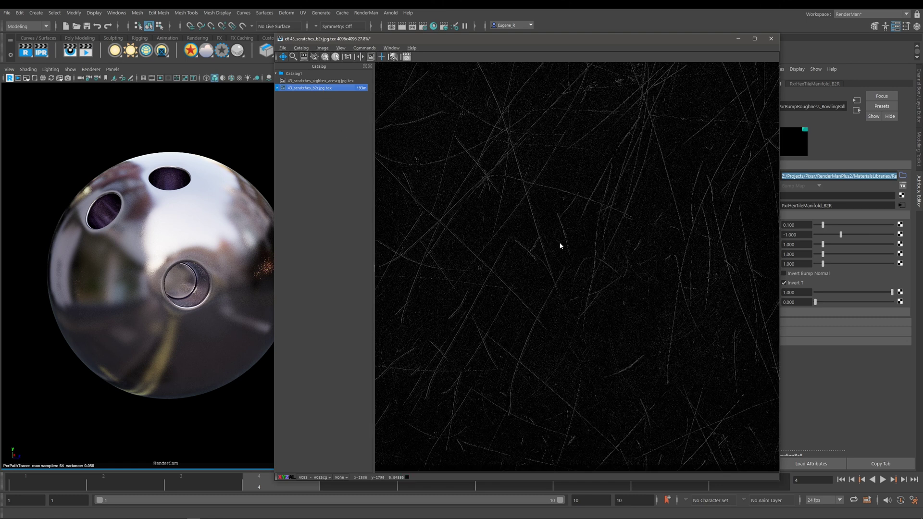
scroll(524, 191, up, 5)
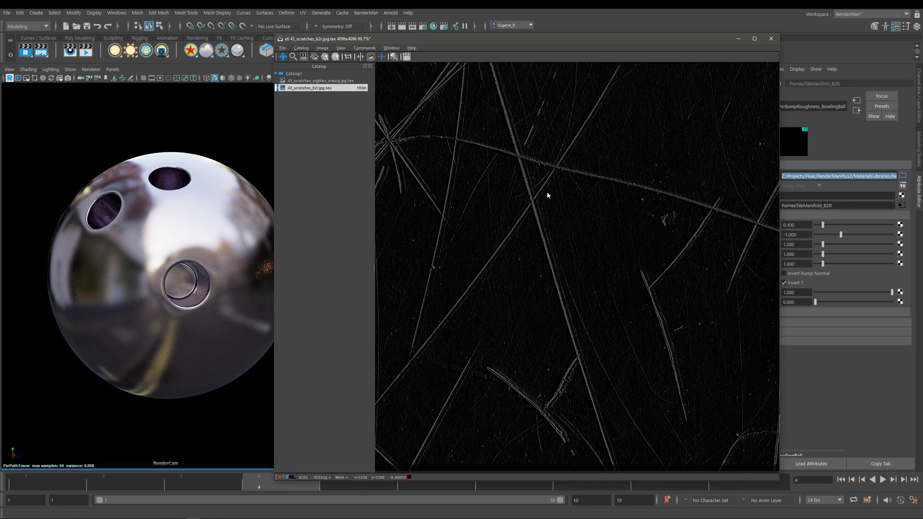
click(278, 89)
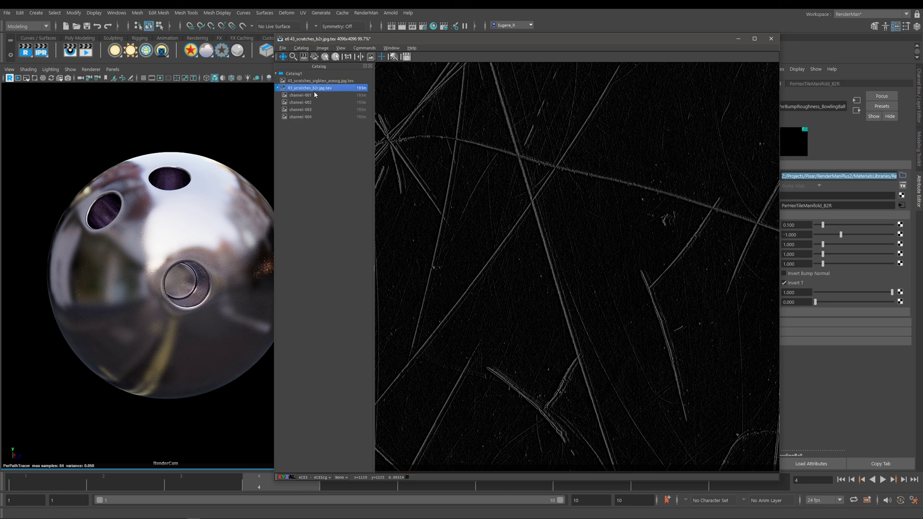
mouse_move(312, 120)
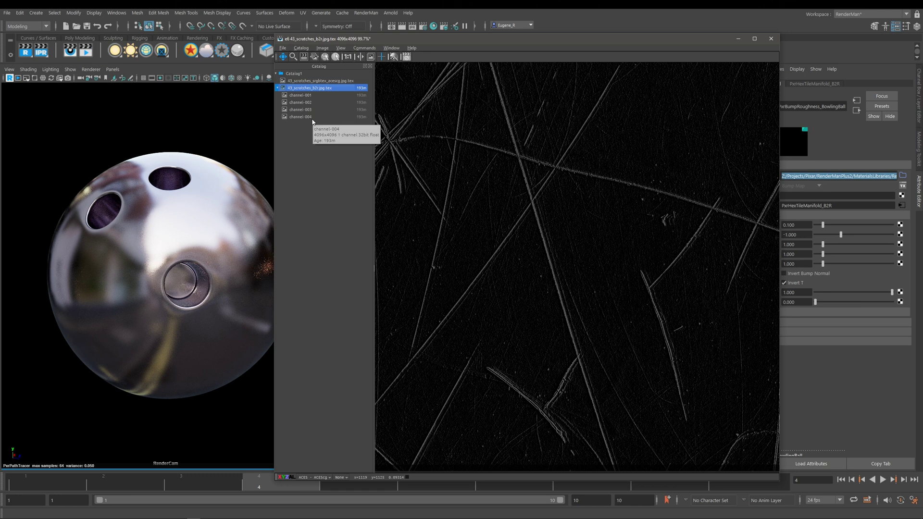
View channels 001 through 004, return to the combined texture, collapse the list and minimize the viewer
click(308, 96)
click(309, 103)
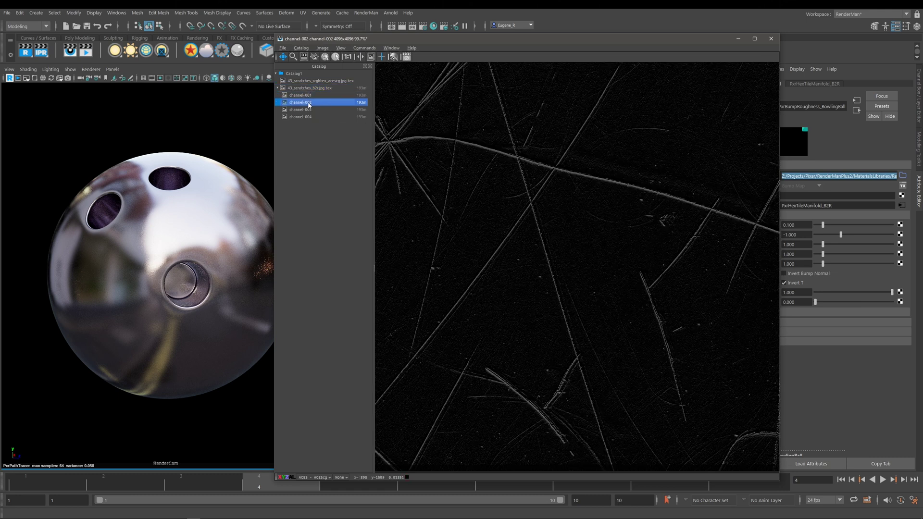
click(309, 110)
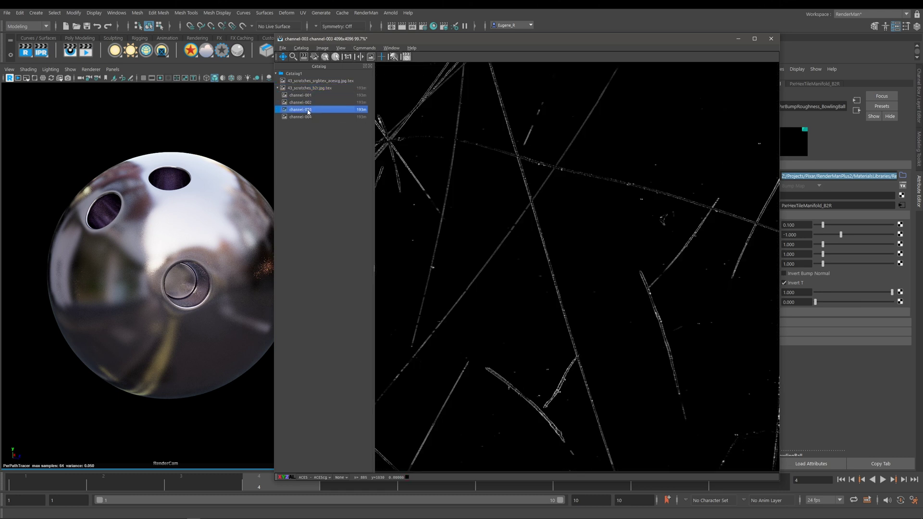
click(309, 117)
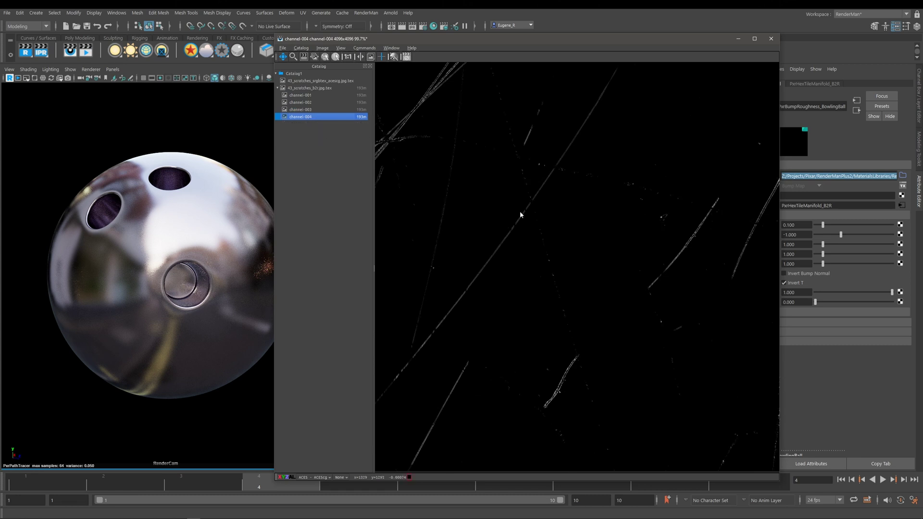
click(312, 89)
click(277, 88)
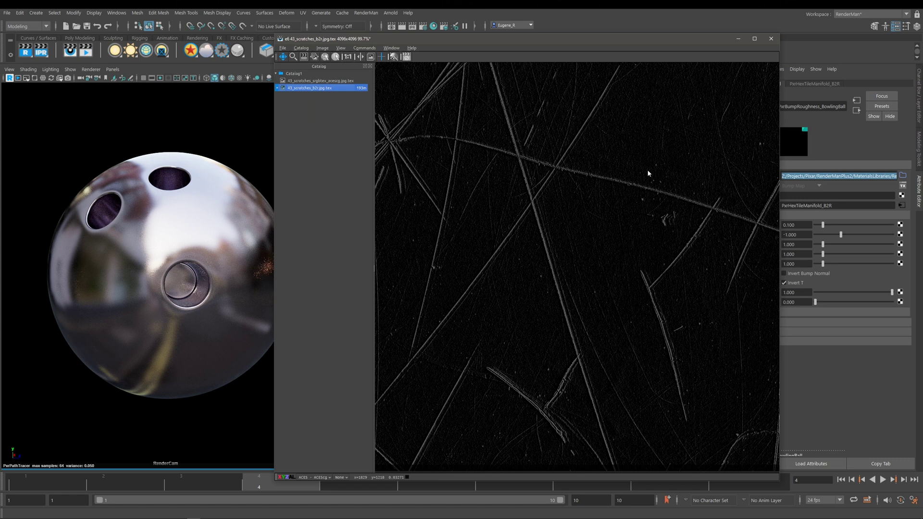
click(738, 39)
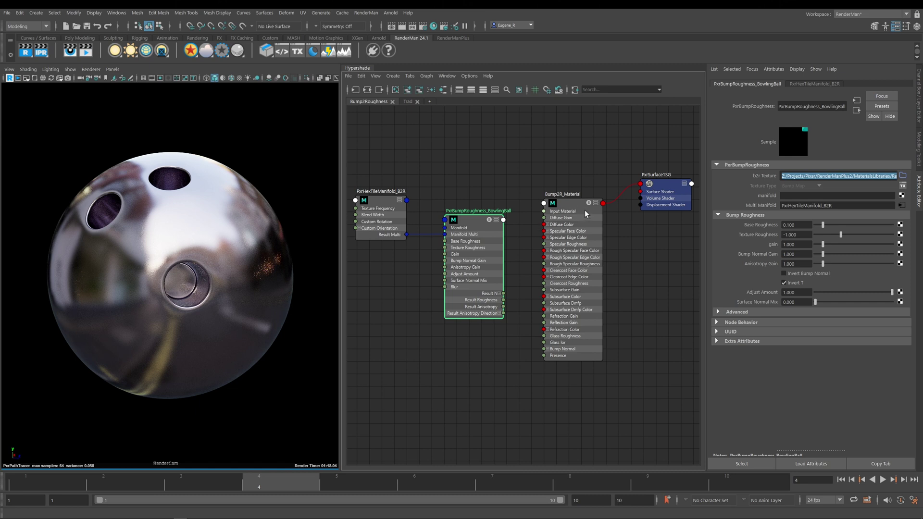
Inspect the Bump2R_Material, PxrBumpRoughness_BowlingBall and PxrHexTileManifold_B2R settings in the Attribute Editor
click(566, 207)
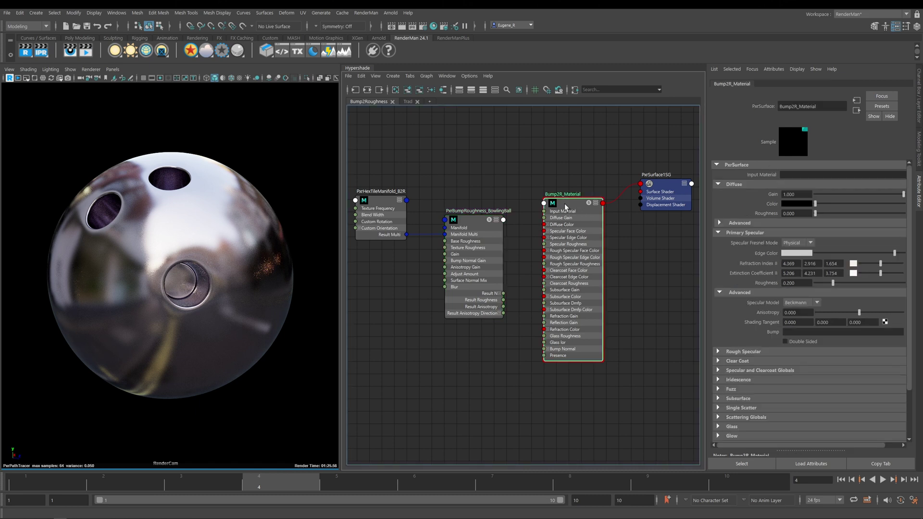
click(469, 221)
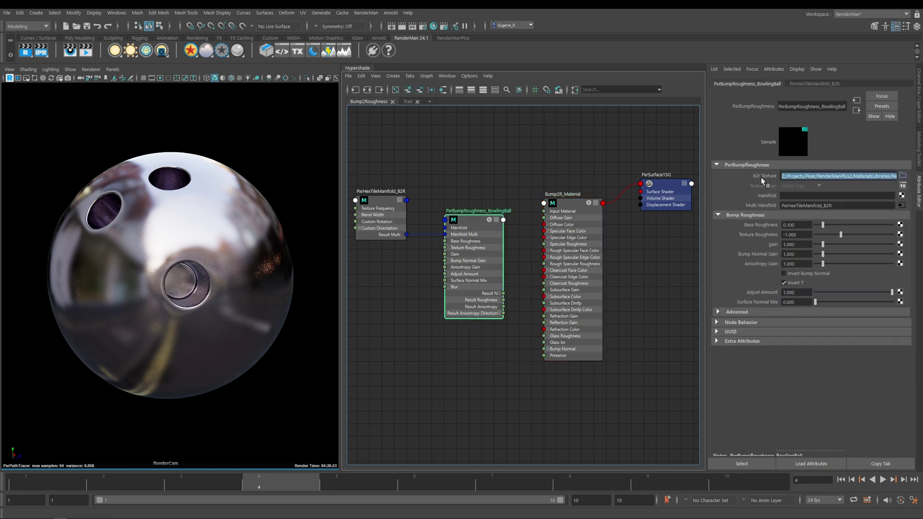
mouse_move(772, 181)
click(402, 228)
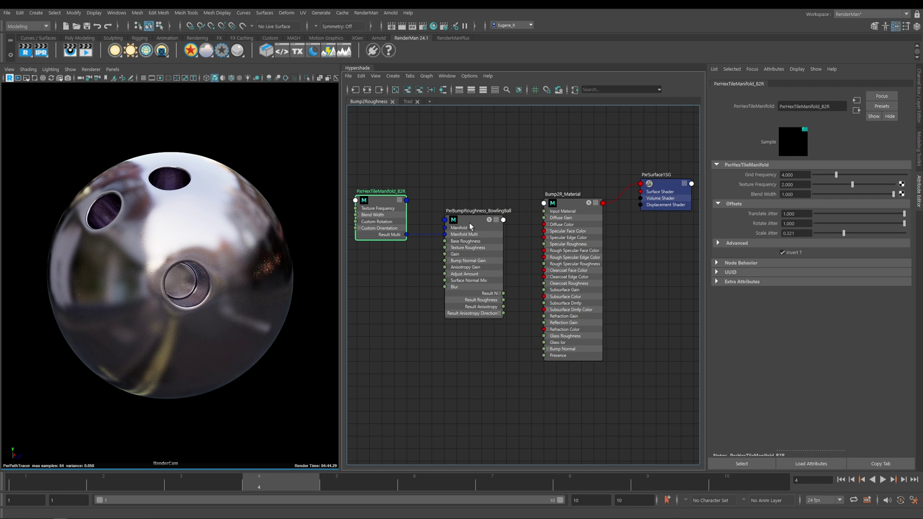
click(468, 231)
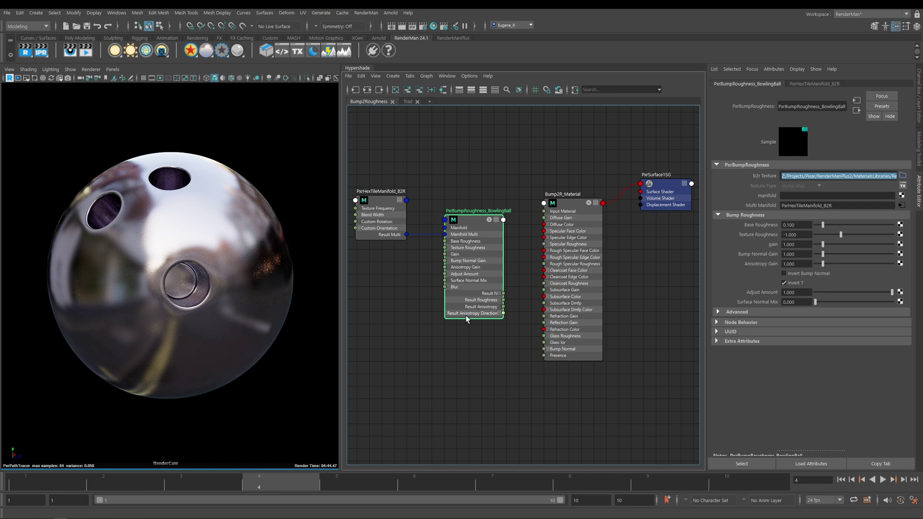
Wire Result Roughness to Specular Roughness and Result N to the material's Bump Normal
click(478, 319)
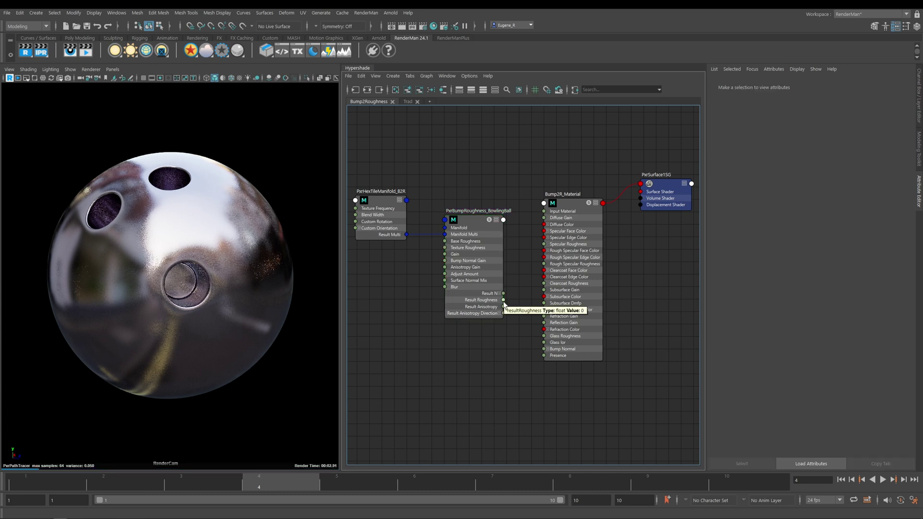
drag(504, 299, 547, 248)
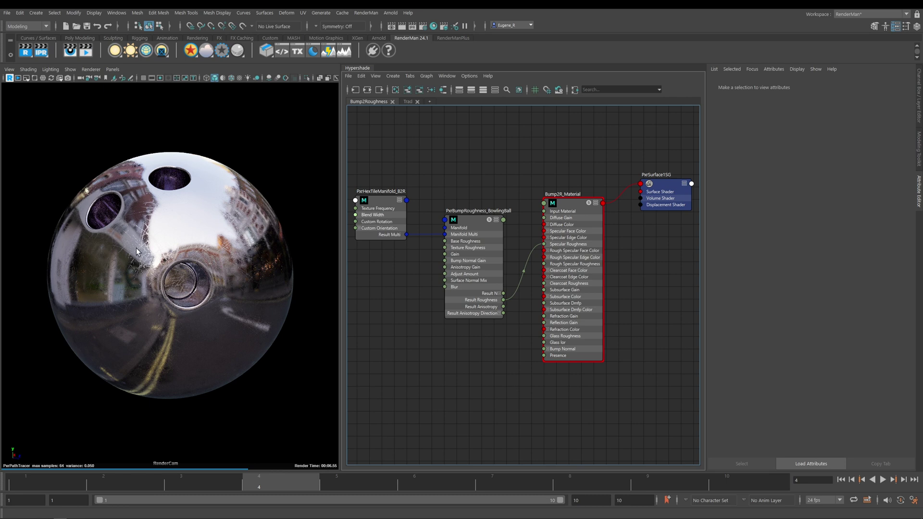
drag(503, 294, 546, 351)
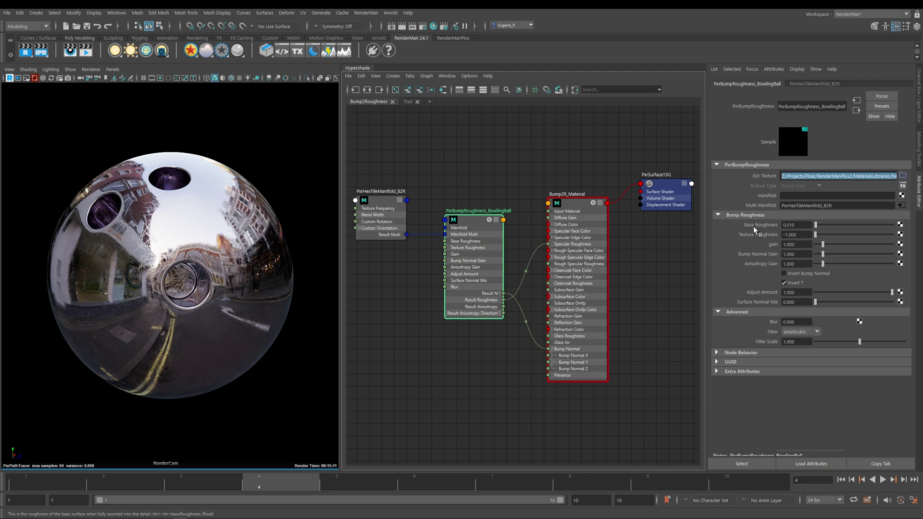
Set Base Roughness to 0.1, then drag it down to 0.001 for a glossier chrome ball
double_click(797, 226)
key(Tab)
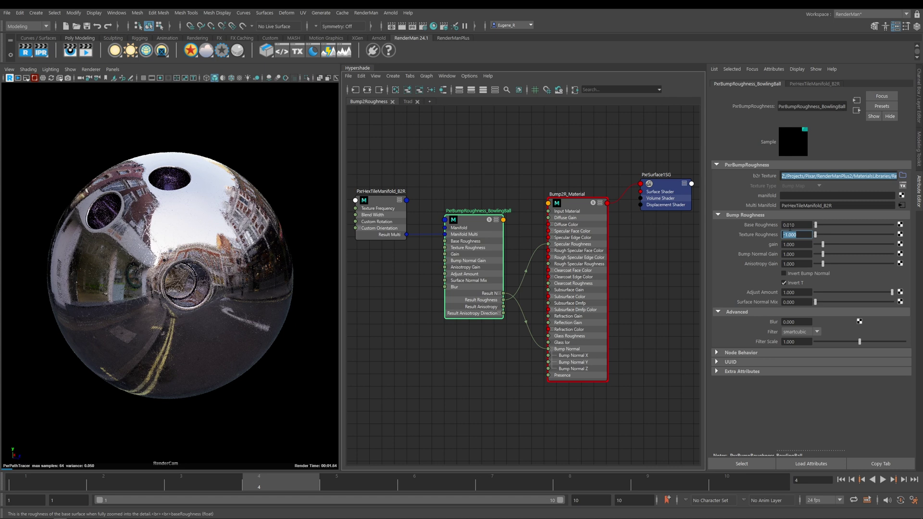
double_click(797, 225)
text(0.1)
key(Tab)
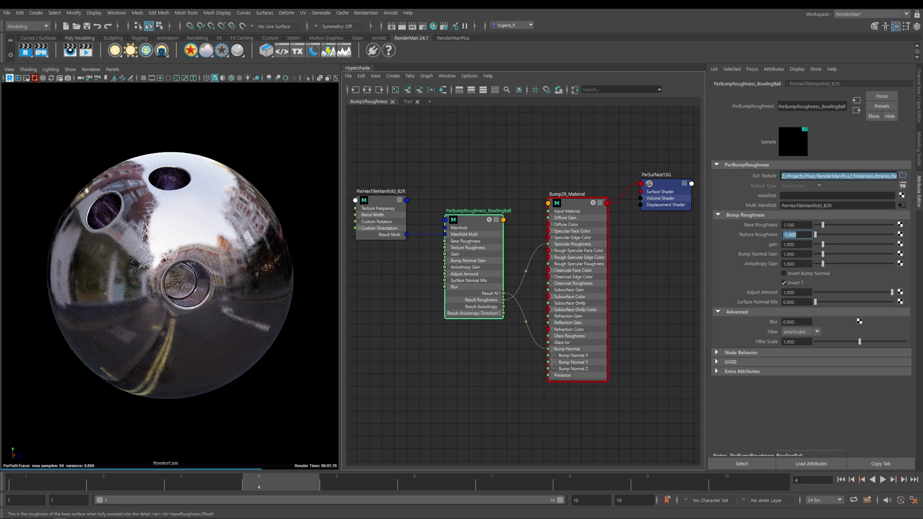
ctrl+drag(788, 225, 770, 224)
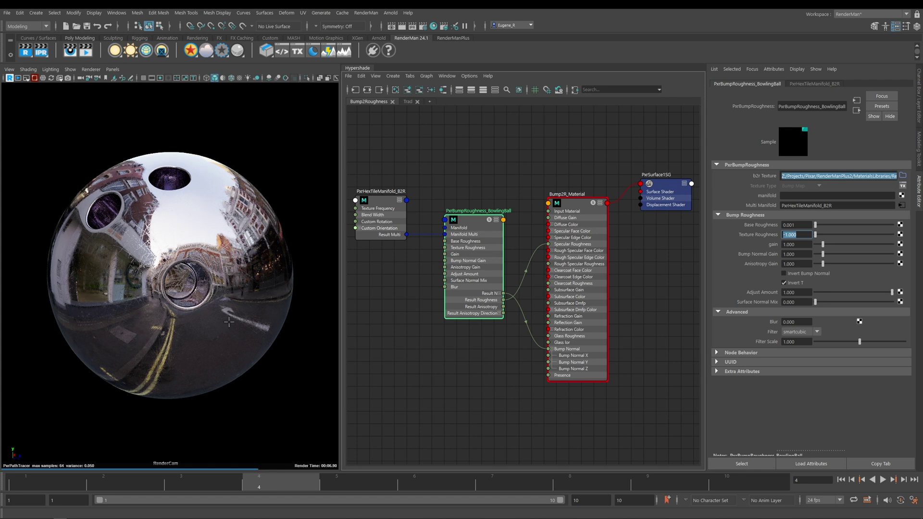
key(Tab)
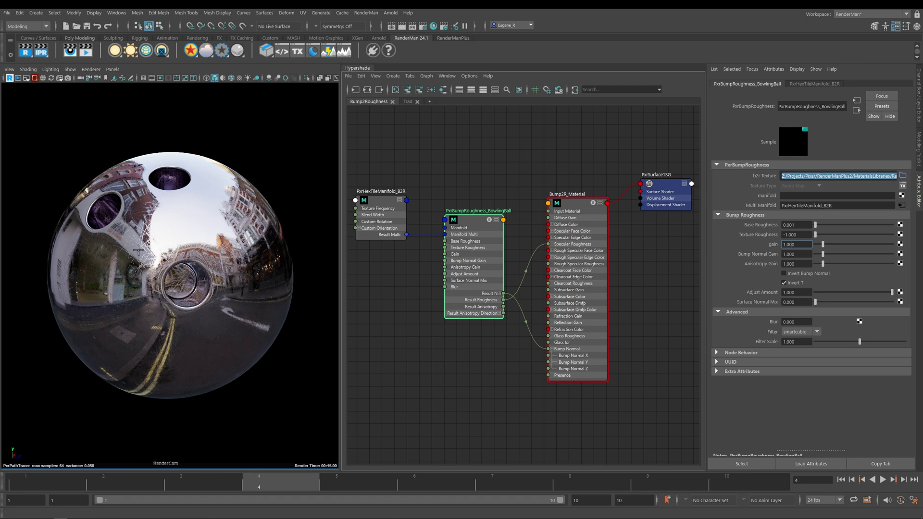
drag(799, 234, 772, 234)
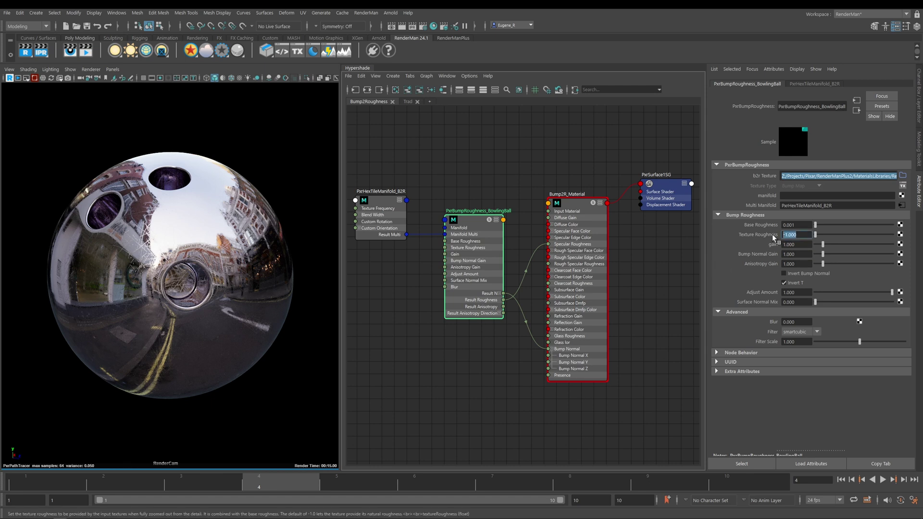
text(0.4)
key(Return)
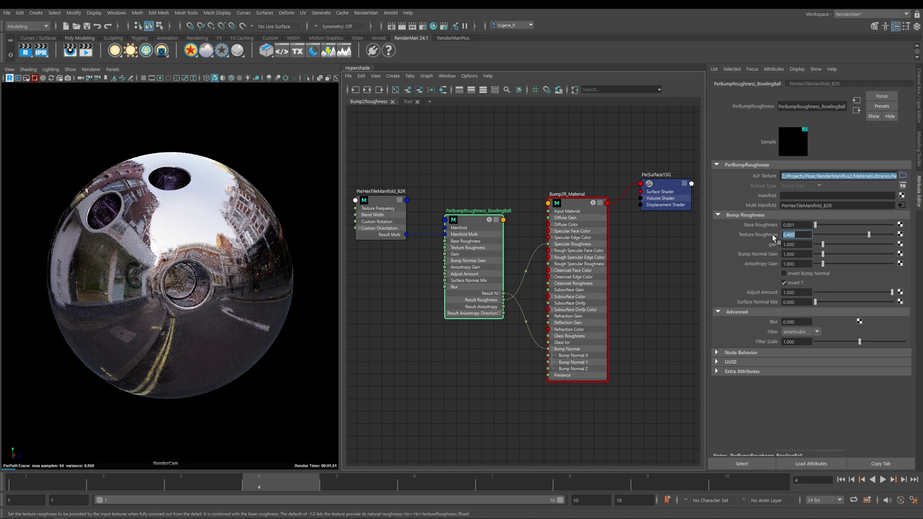
text(0.2)
key(Return)
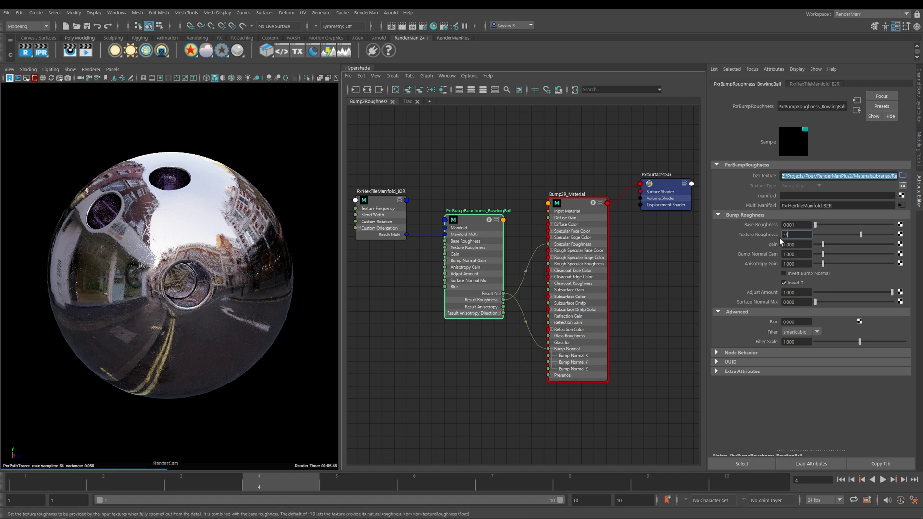
text(-1)
key(Return)
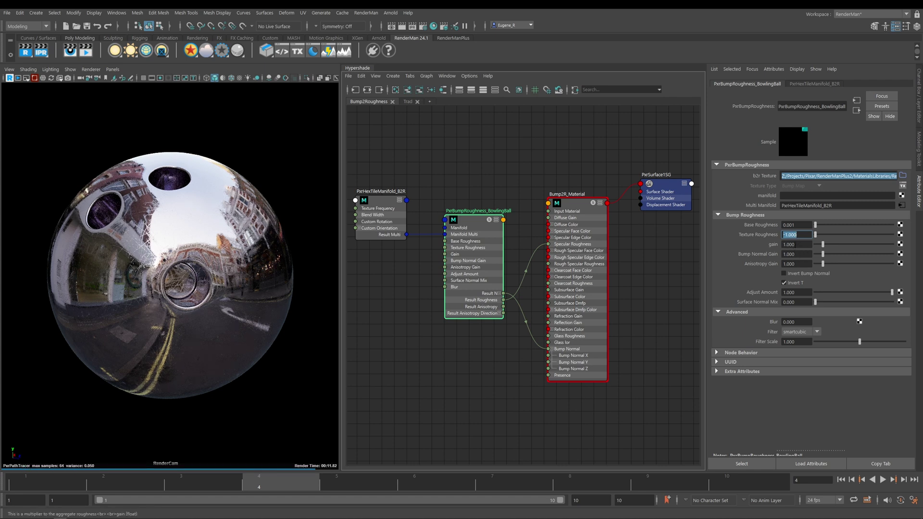
Set both the roughness gain and Bump Normal Gain to 0
key(Tab)
text(0)
key(Return)
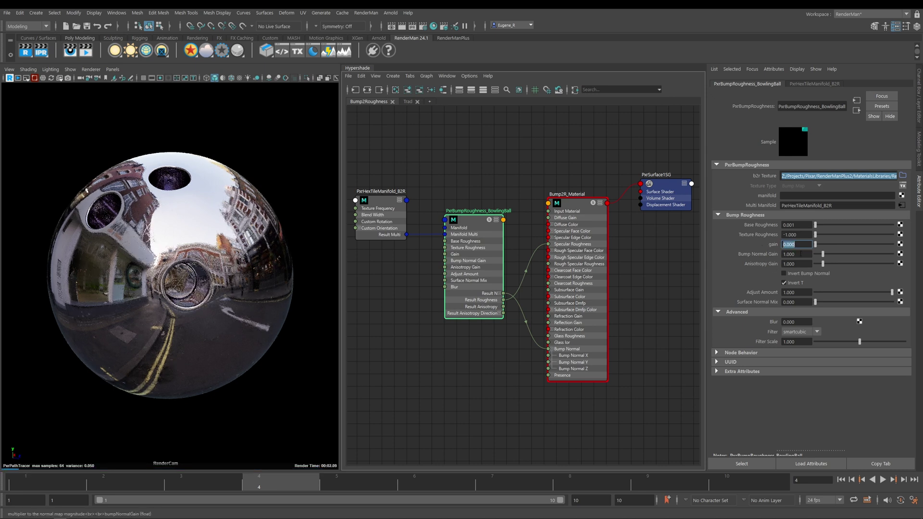
key(Tab)
text(0)
key(Return)
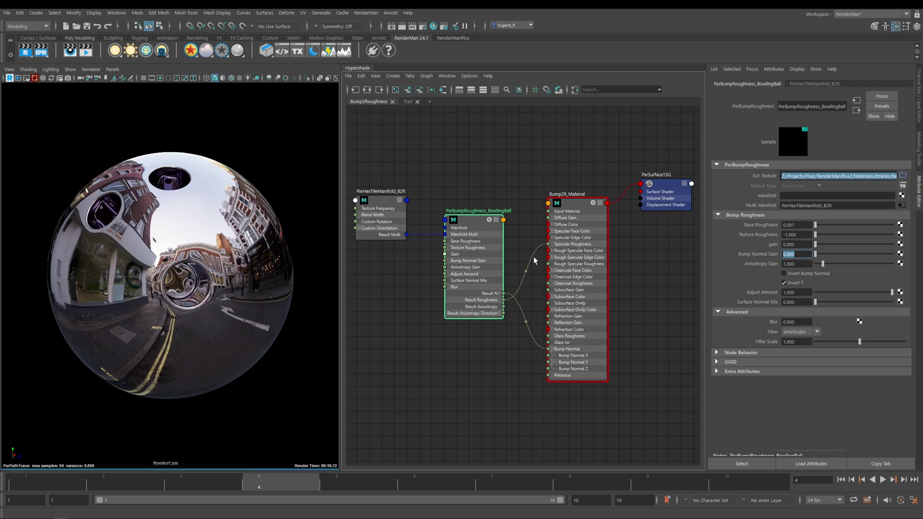
Try the roughness gain at 1, 4 and 2, then settle back on 1
click(785, 244)
text(1)
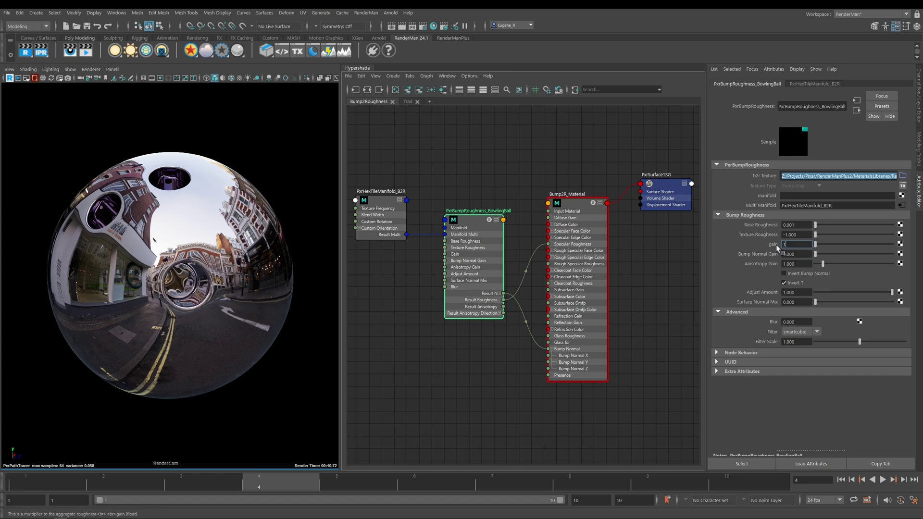
key(Tab)
key(shift+Tab)
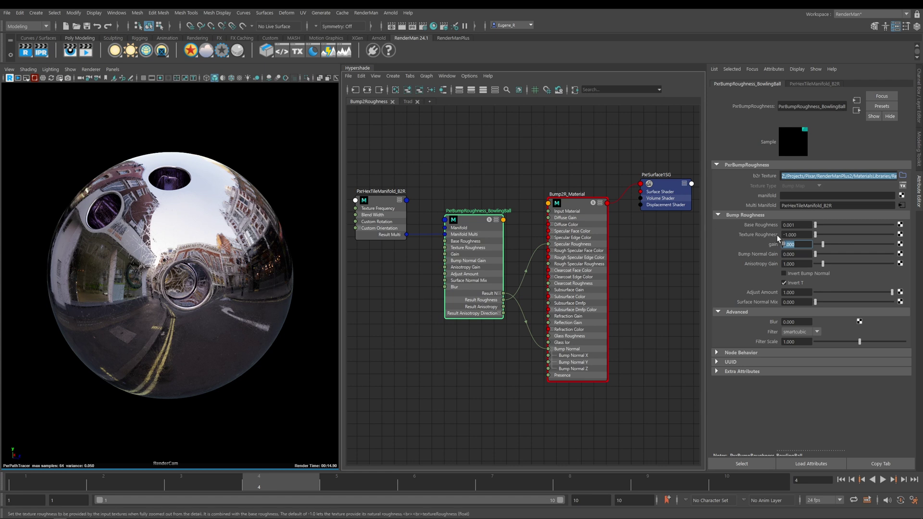
text(4)
key(Tab)
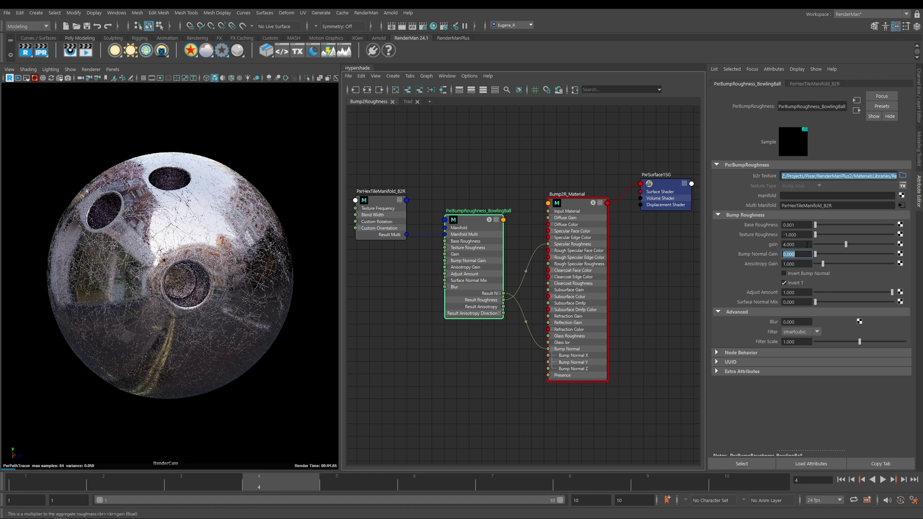
key(shift+Tab)
text(2)
key(Tab)
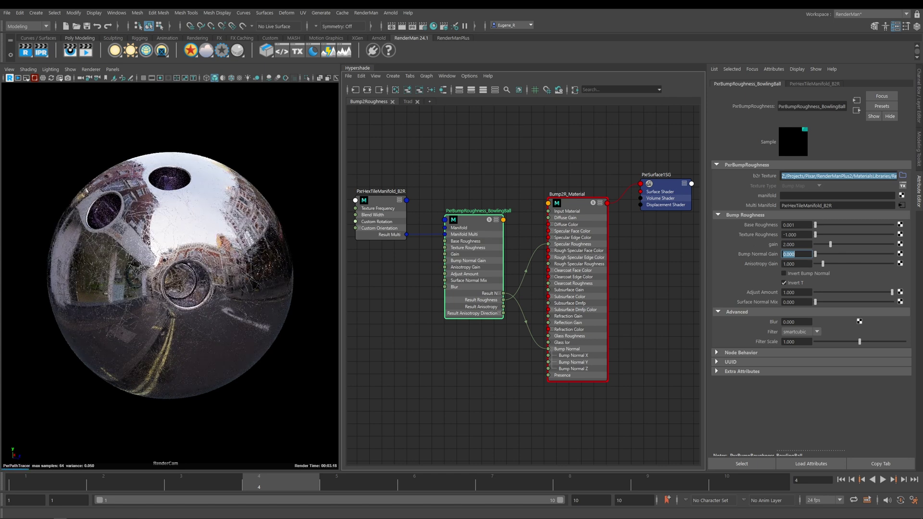
key(shift+Tab)
text(1)
key(Tab)
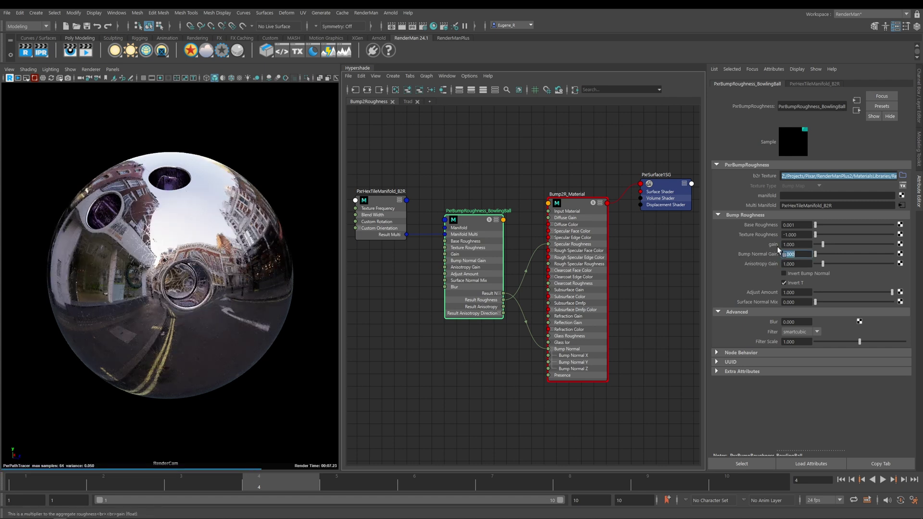
Set Bump Normal Gain to 1, then raise it to 4 for strong scratch detail
text(1)
key(Tab)
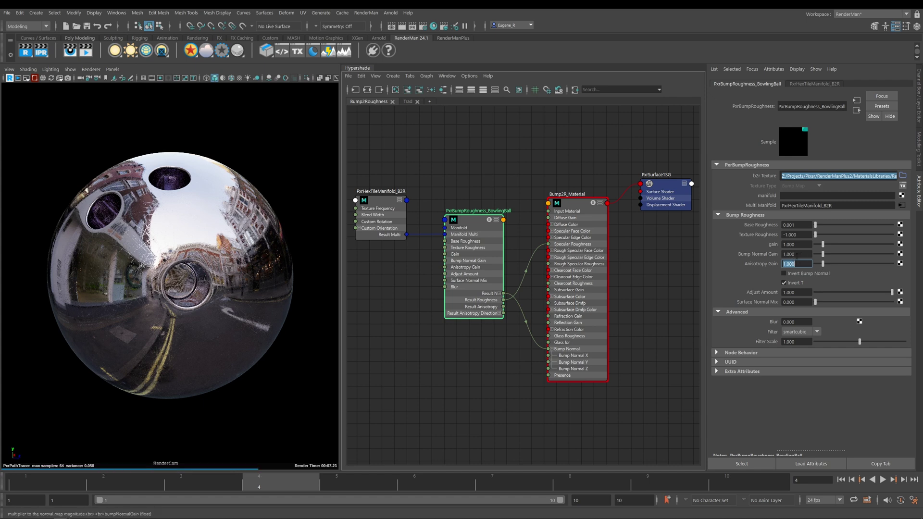
click(798, 255)
text(4)
key(Tab)
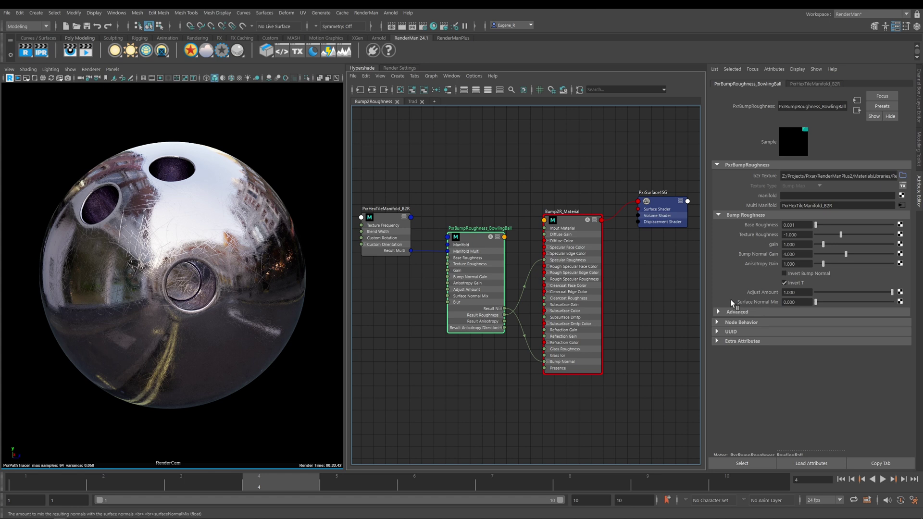
double_click(809, 303)
text(1)
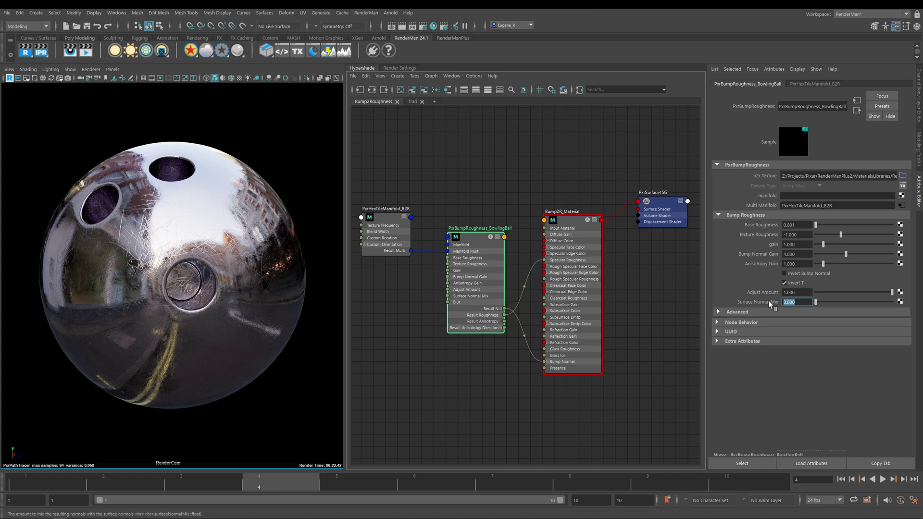
key(Return)
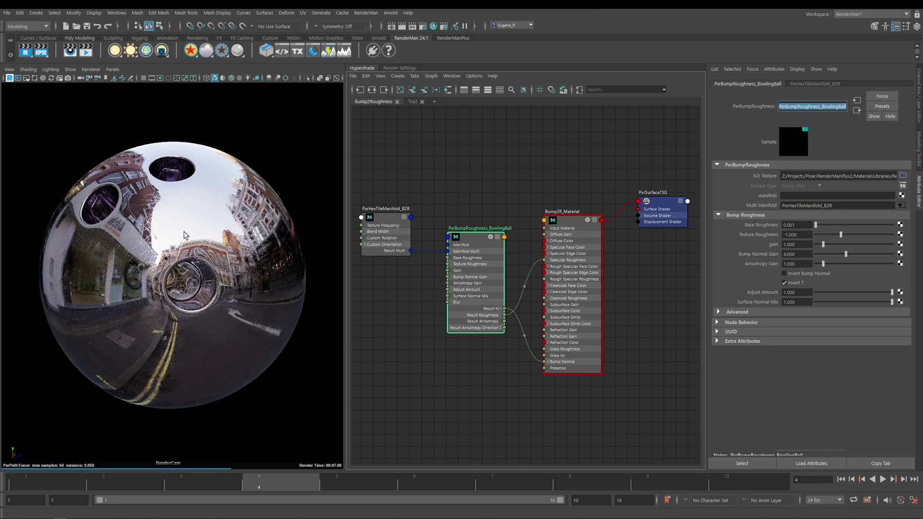
click(796, 302)
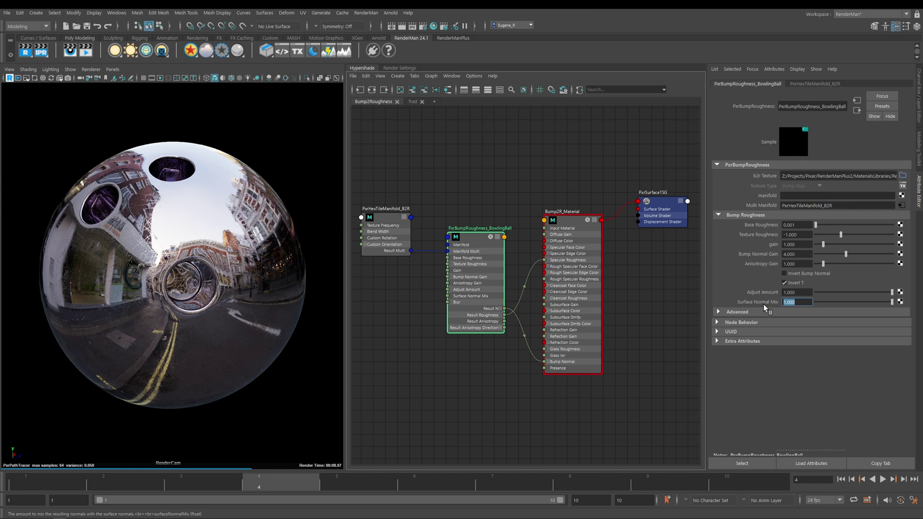
text(0)
key(Return)
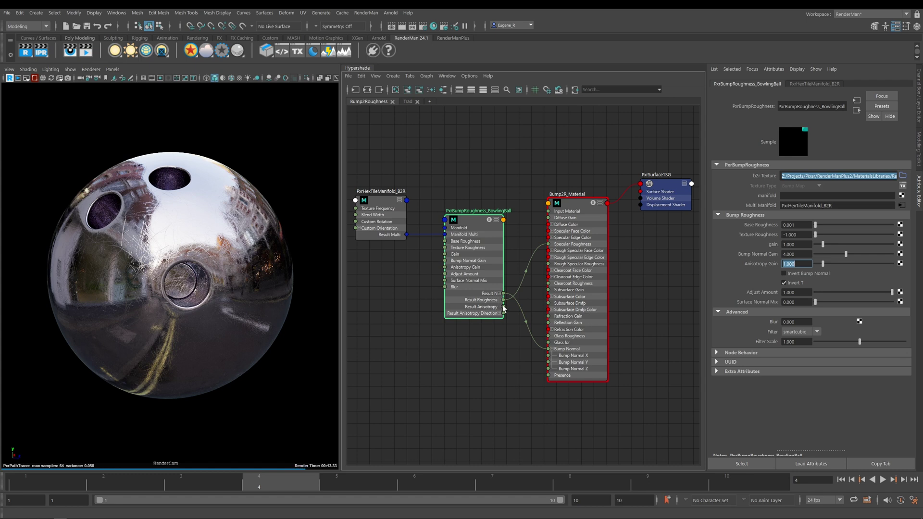
Connect PxrBumpRoughness Result Anisotropy and Result Anisotropy Direction to Bump2R_Material's matching Specular Anisotropy inputs
drag(503, 307, 549, 207)
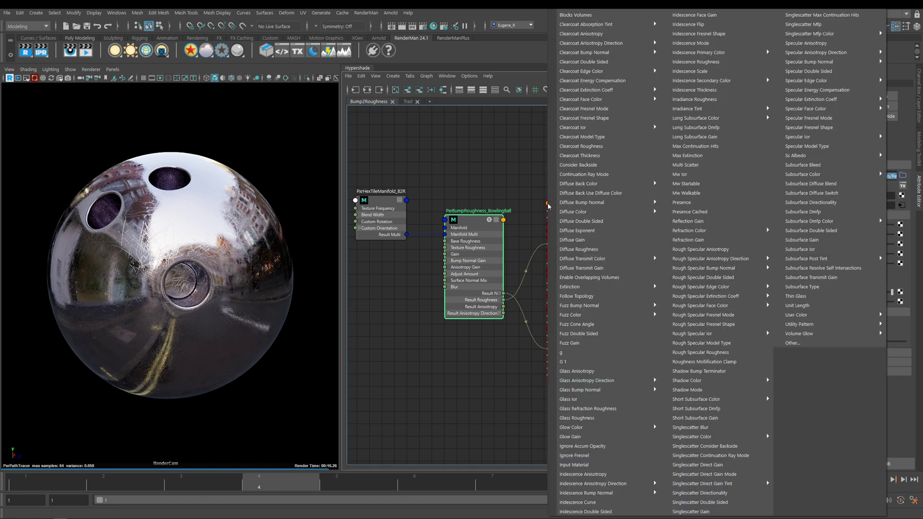
click(809, 43)
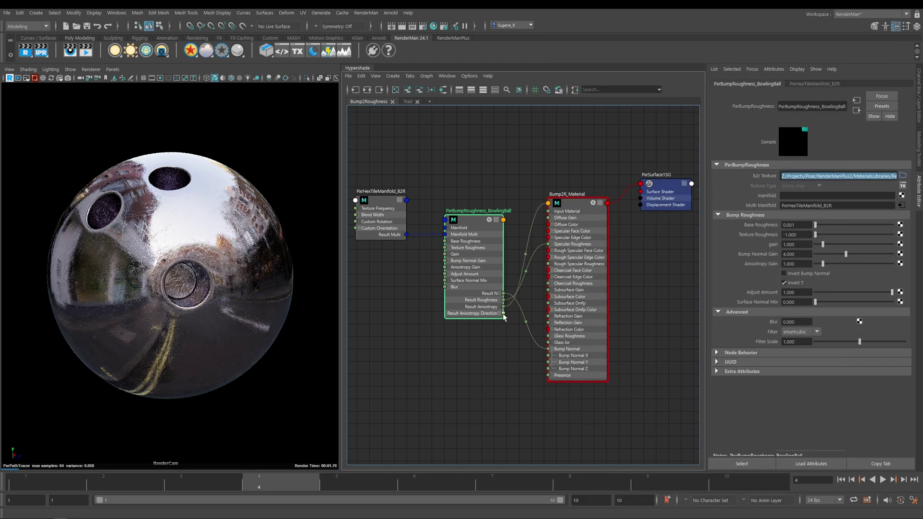
drag(503, 313, 553, 212)
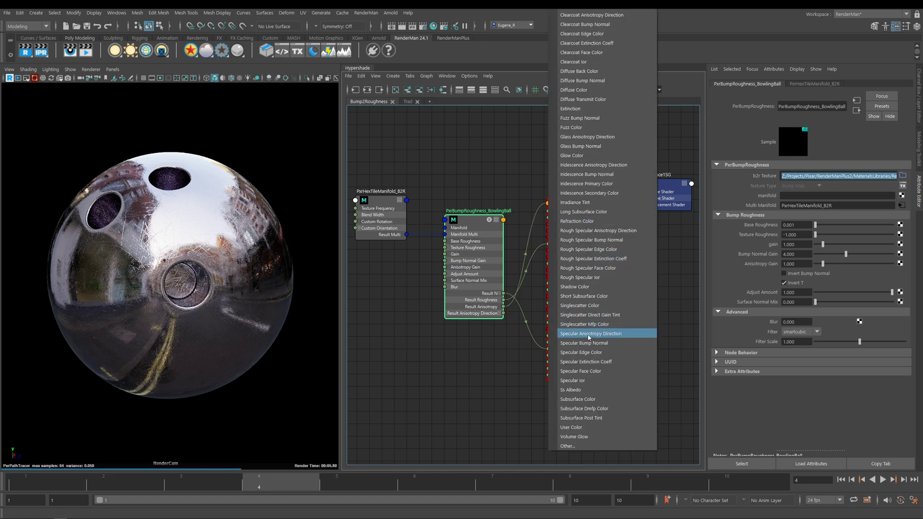
click(608, 335)
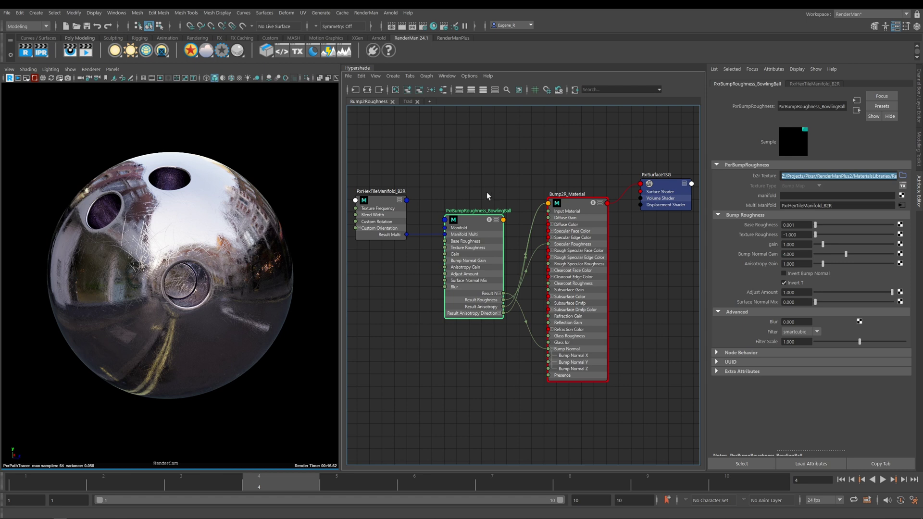
Set Anisotropy Gain to 5 and lower Bump Normal Gain to 2
double_click(800, 265)
text(5)
key(Return)
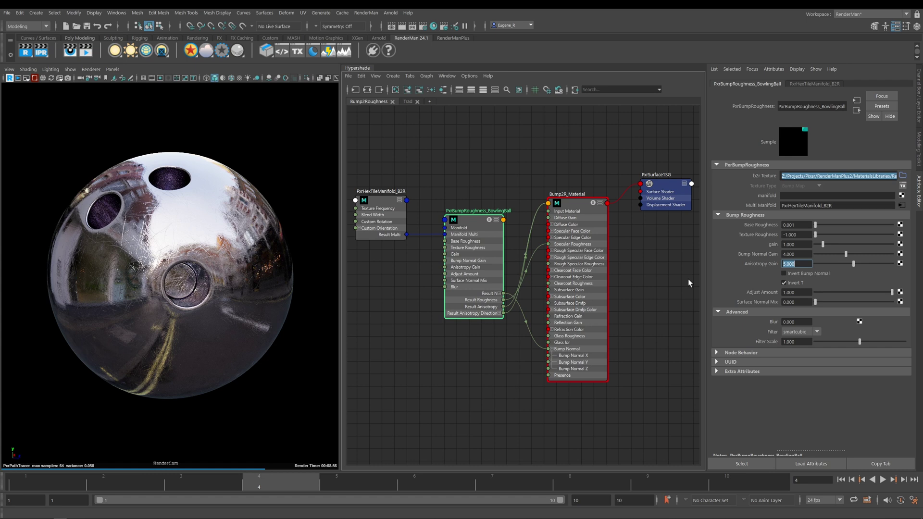
key(shift+Tab)
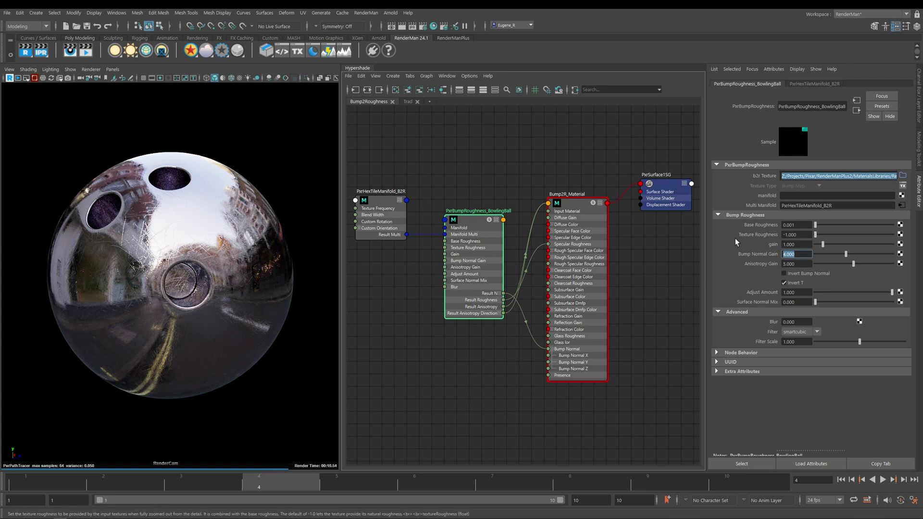
text(2)
key(Return)
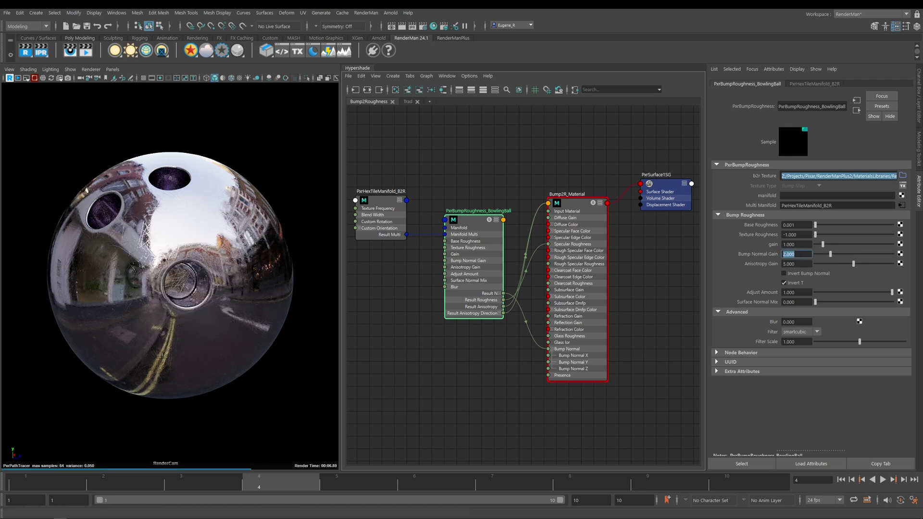